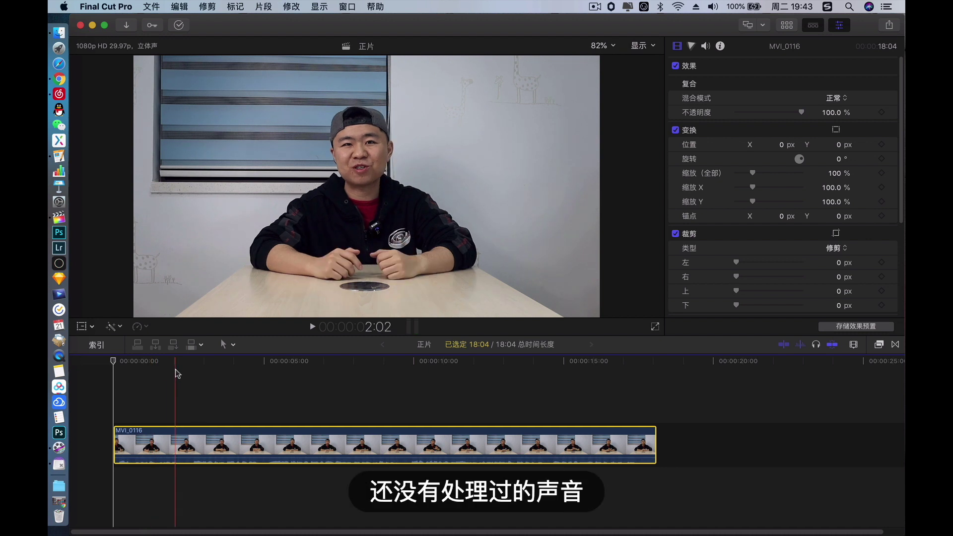
# Step: Preview the timeline briefly, then raise the MVI_0116 clip's volume to 12 dB
pyautogui.click(112, 382)
pyautogui.press('space')
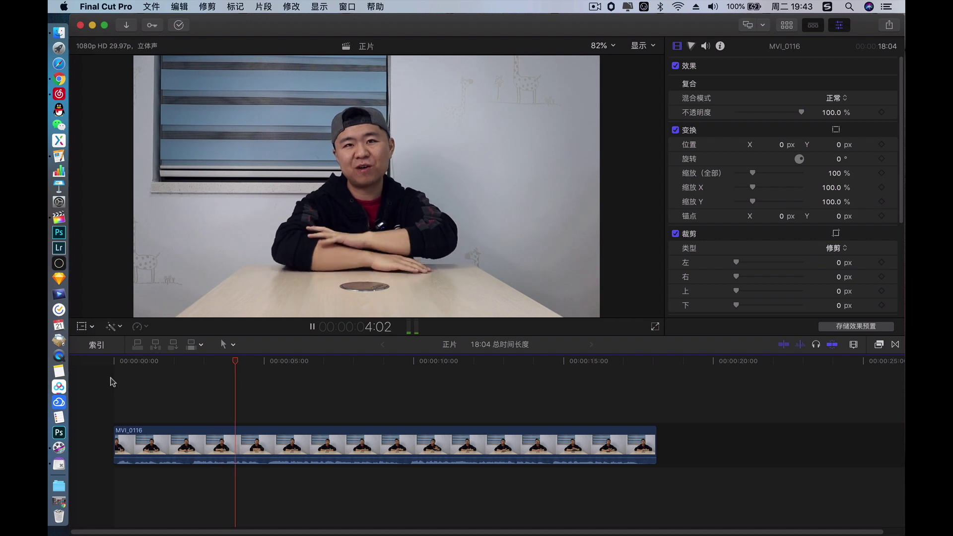
pyautogui.press('space')
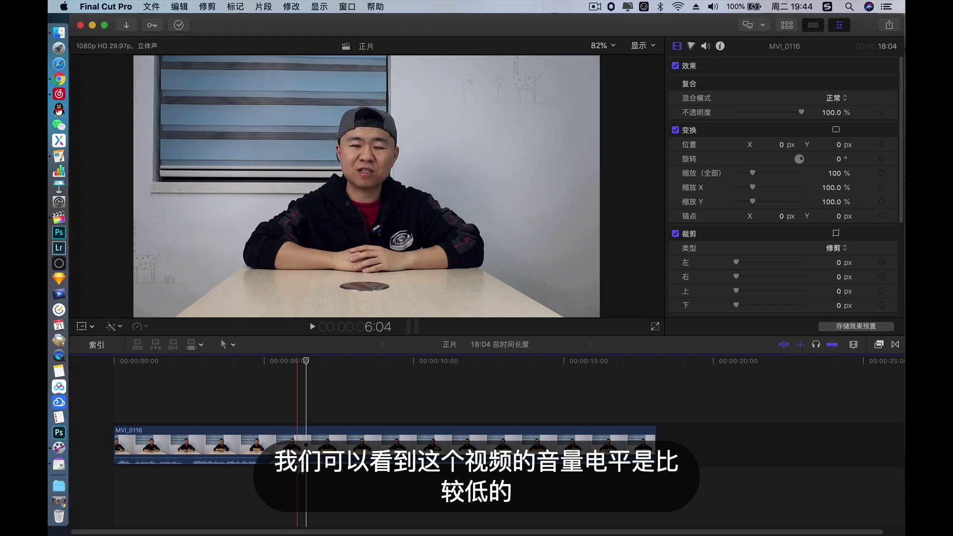
pyautogui.click(305, 461)
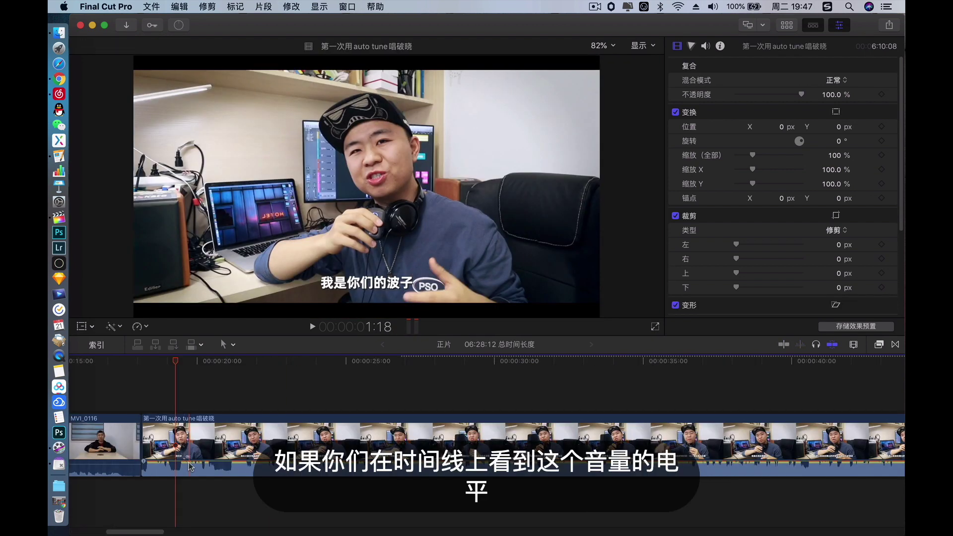
pyautogui.moveTo(189, 463); pyautogui.dragTo(188, 462)
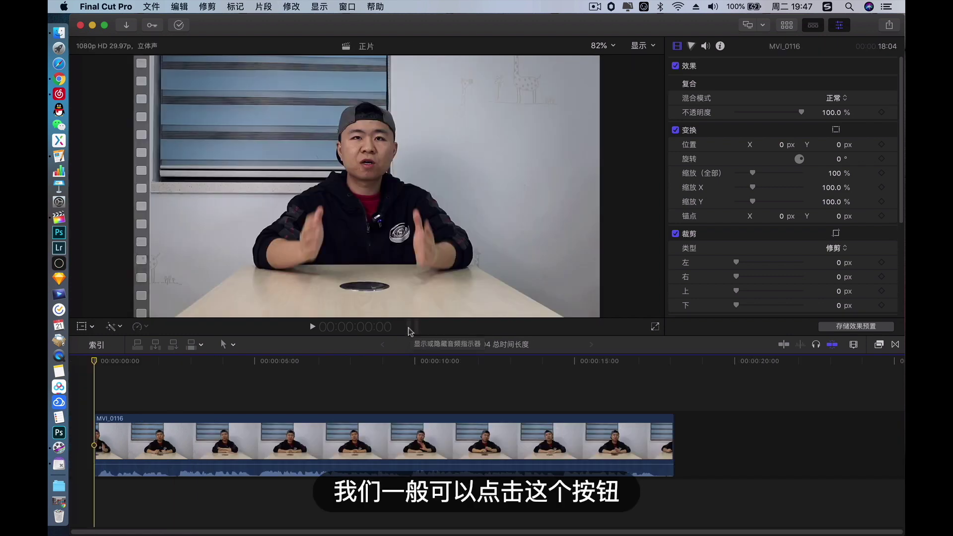
# Step: Show the audio meters in a narrower panel and play MVI_0116 to watch its levels
pyautogui.click(412, 327)
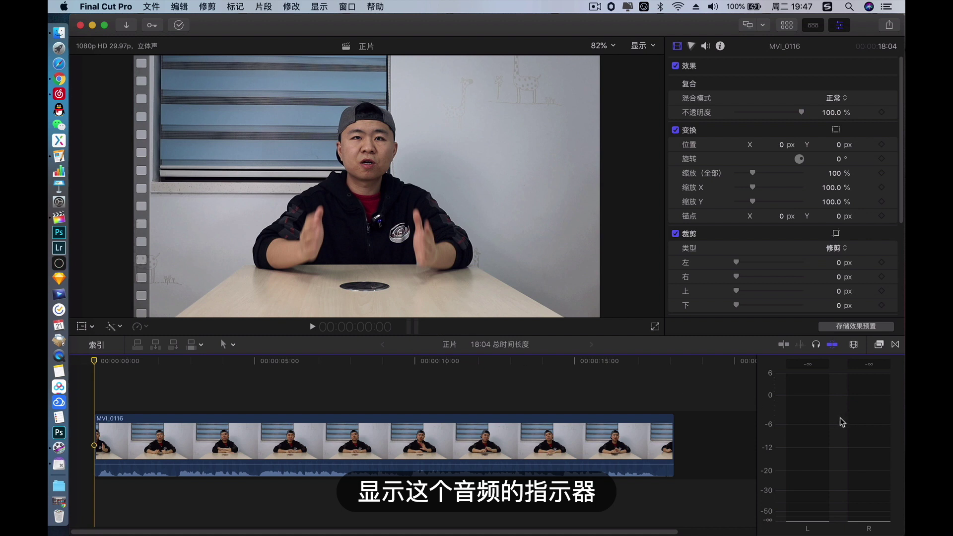
pyautogui.moveTo(760, 420); pyautogui.dragTo(856, 421)
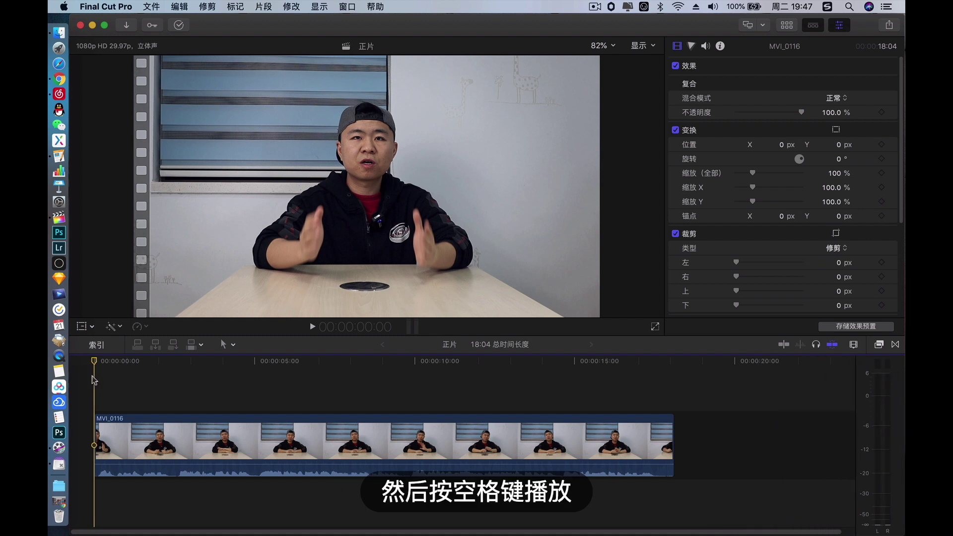
pyautogui.press('space')
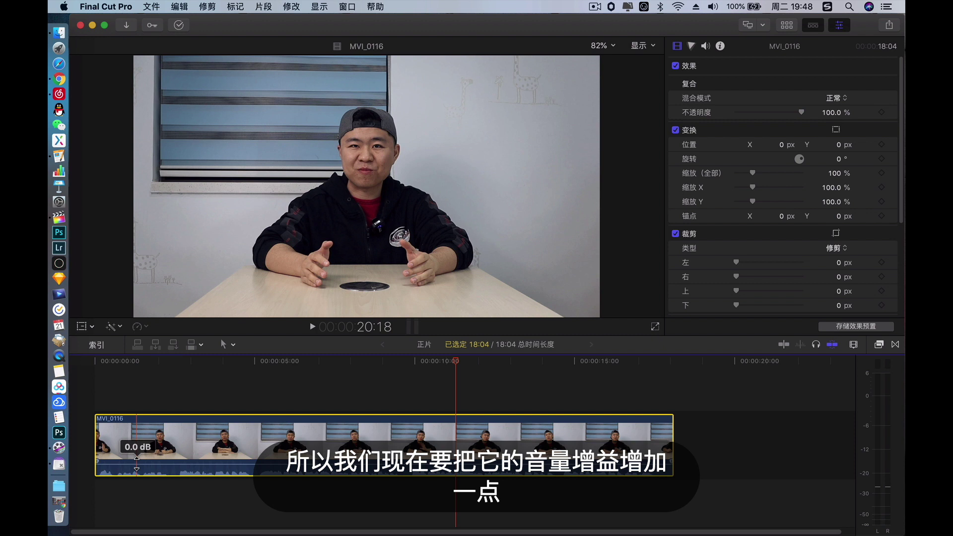
# Step: Raise MVI_0116's volume line, then fine-tune it to 8.0 dB in the Audio inspector
pyautogui.moveTo(137, 460); pyautogui.dragTo(142, 455)
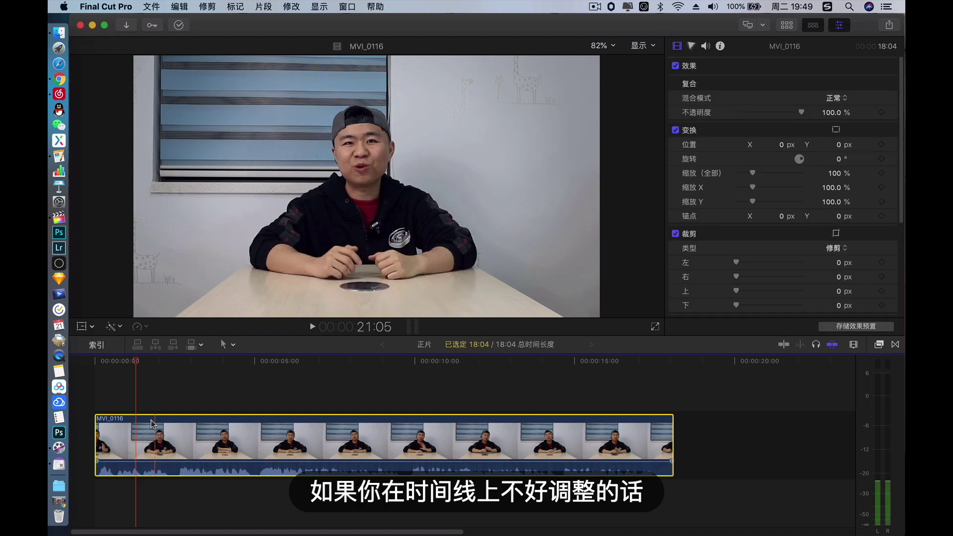
pyautogui.click(707, 46)
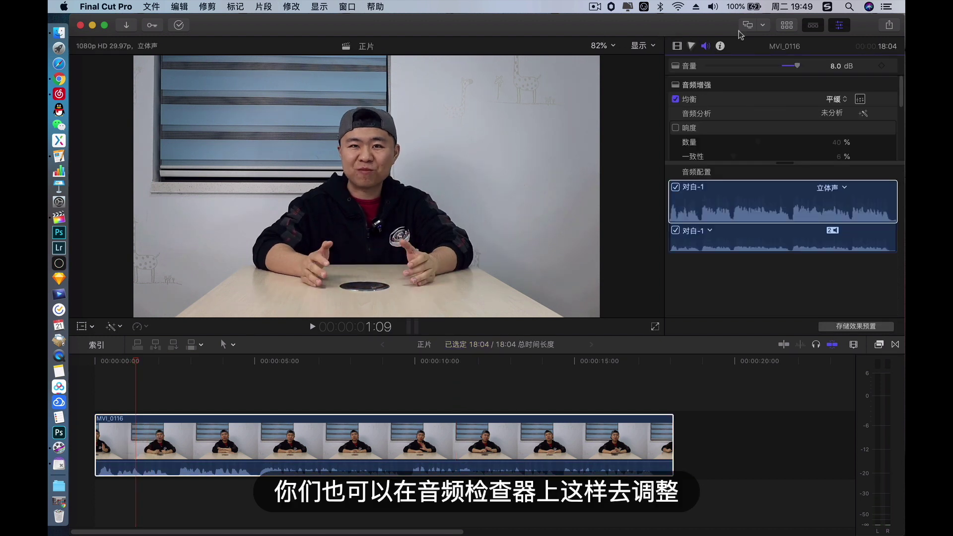
pyautogui.moveTo(800, 69); pyautogui.dragTo(801, 69)
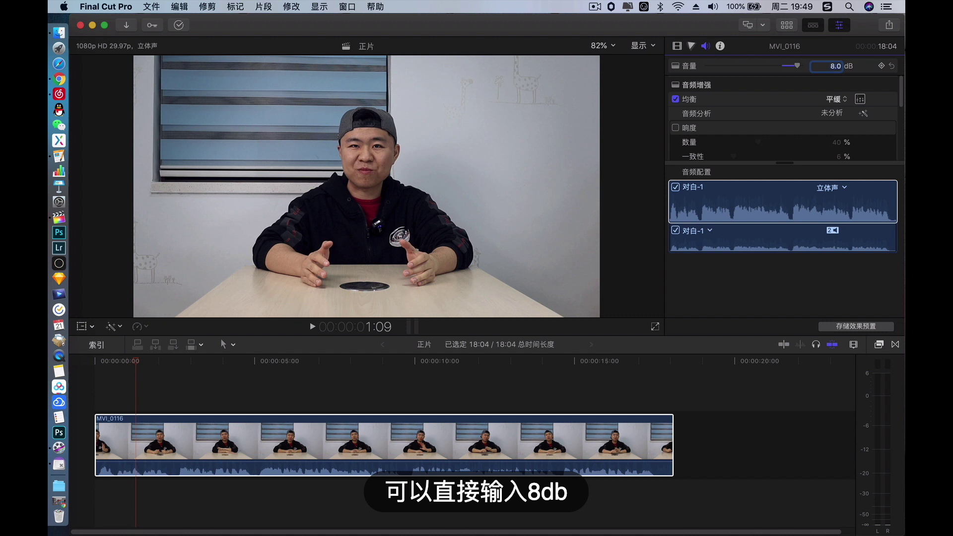
pyautogui.click(90, 387)
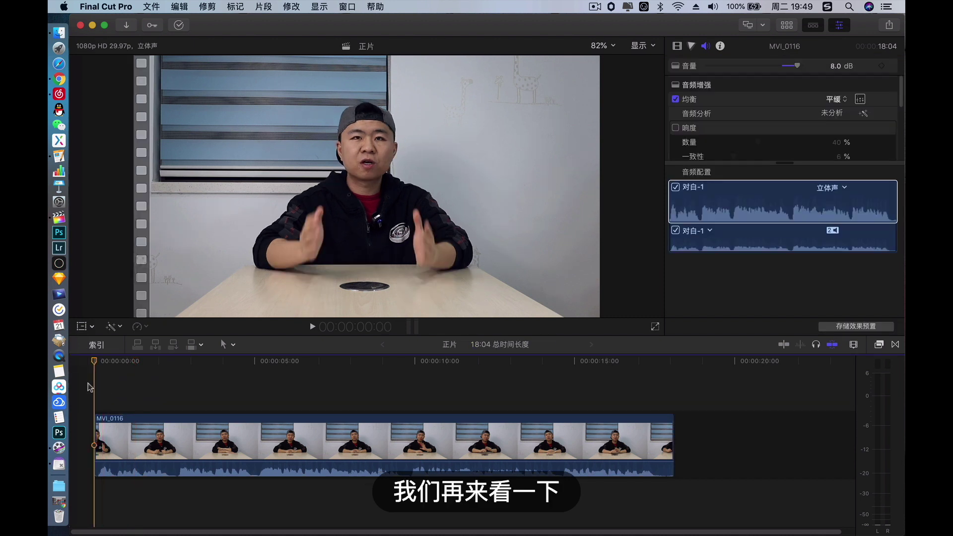
pyautogui.press('space')
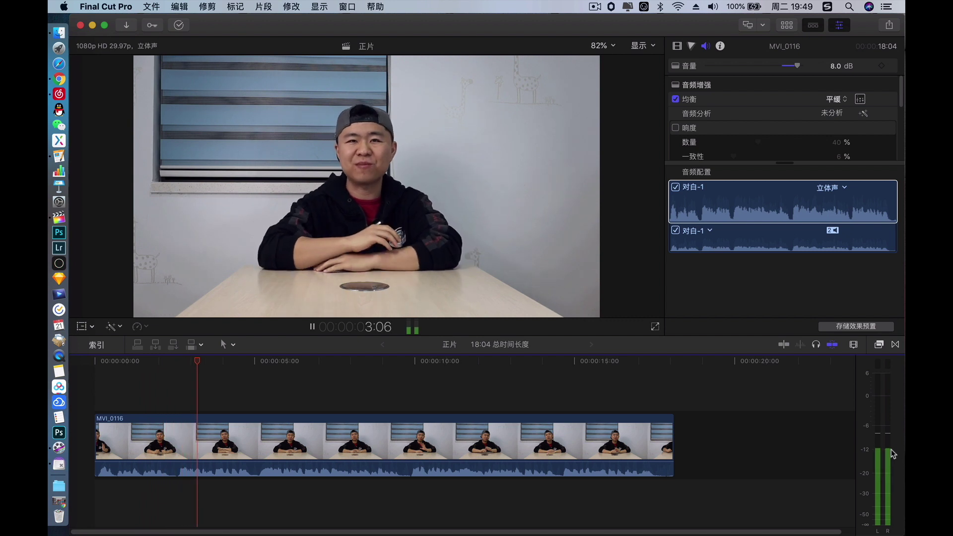
pyautogui.press('space')
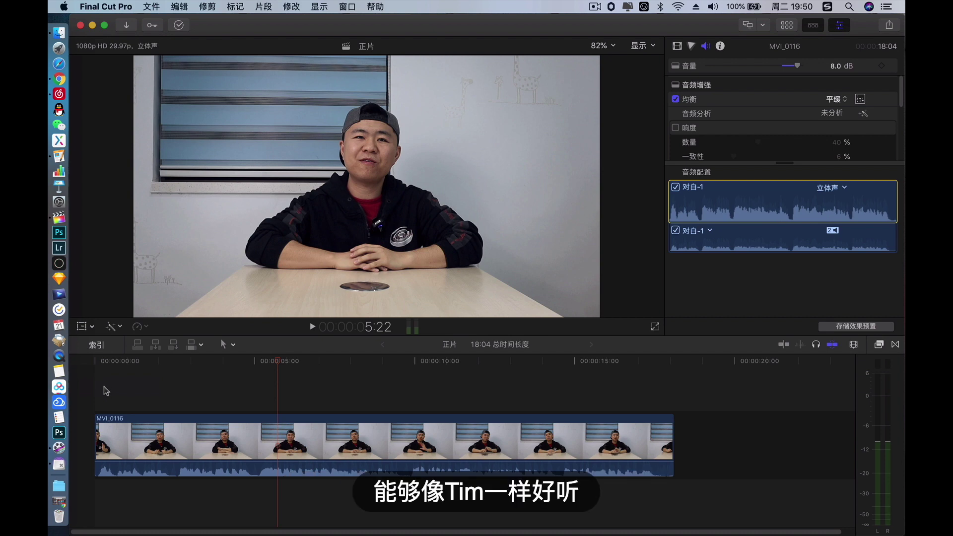
pyautogui.click(128, 389)
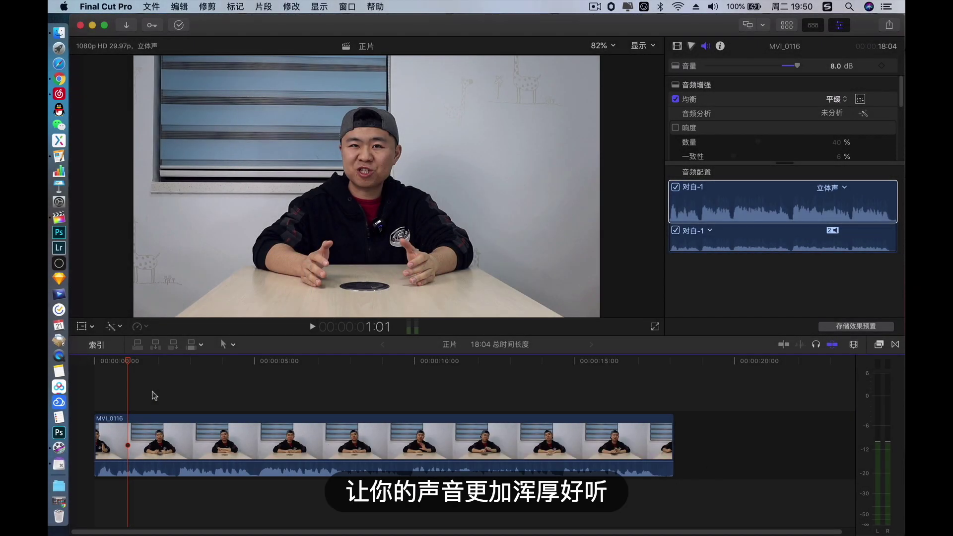
pyautogui.click(110, 442)
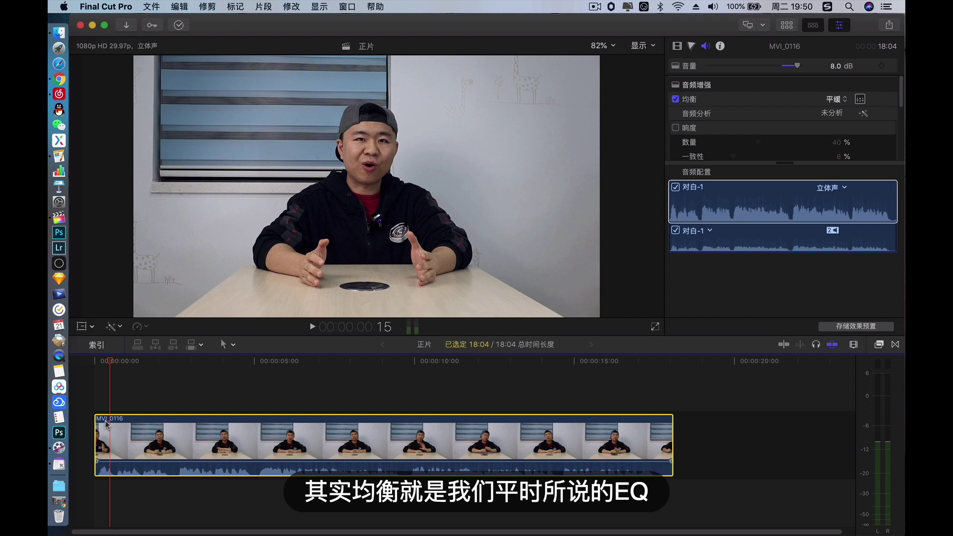
pyautogui.click(860, 100)
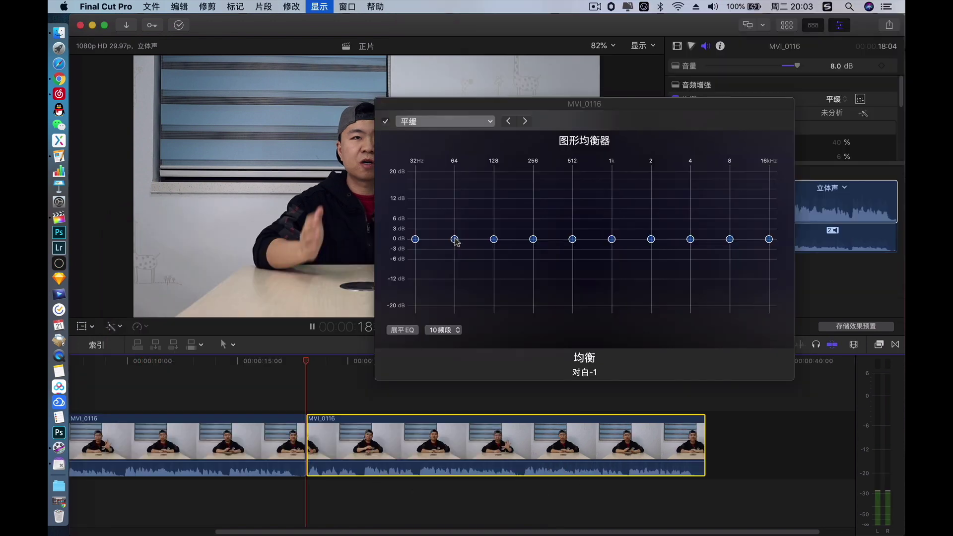
# Step: Shape the EQ: 64 Hz up about 9 dB, 128 Hz boosted, 256 Hz cut, 2–8 kHz raised
pyautogui.moveTo(454, 240); pyautogui.dragTo(454, 208)
pyautogui.moveTo(493, 239)
pyautogui.mouseDown()
pyautogui.moveTo(494, 220)
pyautogui.moveTo(533, 248)
pyautogui.moveTo(573, 257)
pyautogui.moveTo(612, 246)
pyautogui.mouseUp()
pyautogui.press('/')
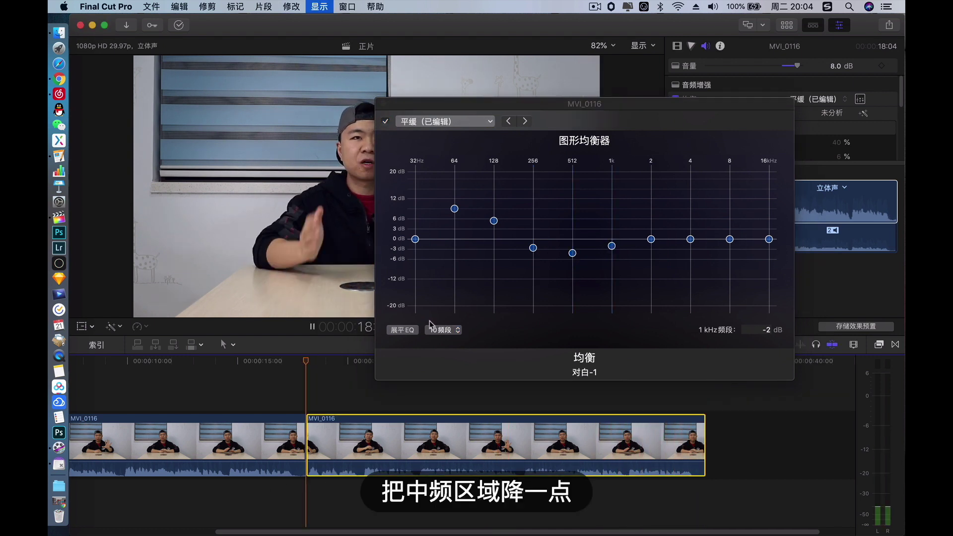
pyautogui.moveTo(651, 239)
pyautogui.mouseDown()
pyautogui.moveTo(651, 226)
pyautogui.moveTo(612, 237)
pyautogui.mouseUp()
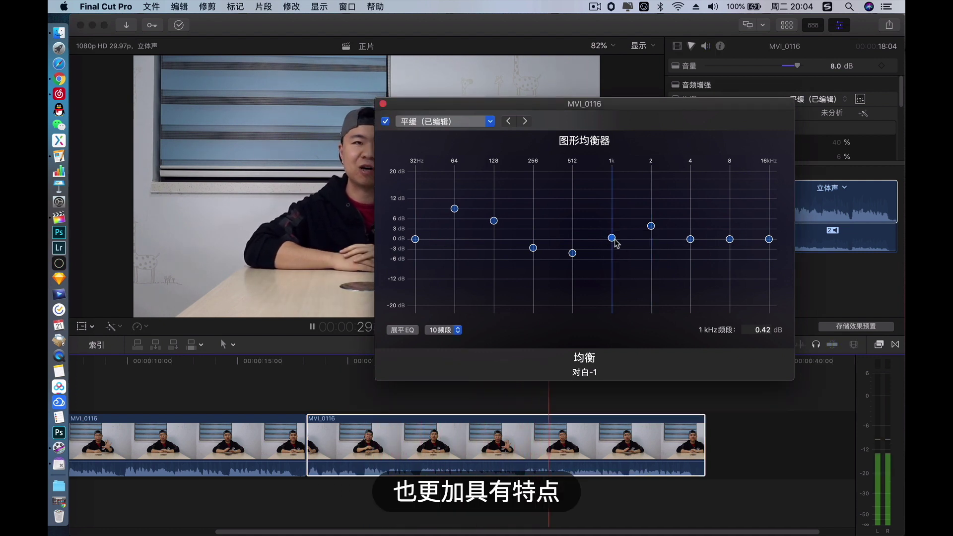
pyautogui.moveTo(690, 239)
pyautogui.mouseDown()
pyautogui.moveTo(690, 225)
pyautogui.moveTo(730, 229)
pyautogui.mouseUp()
pyautogui.moveTo(590, 109); pyautogui.dragTo(564, 125)
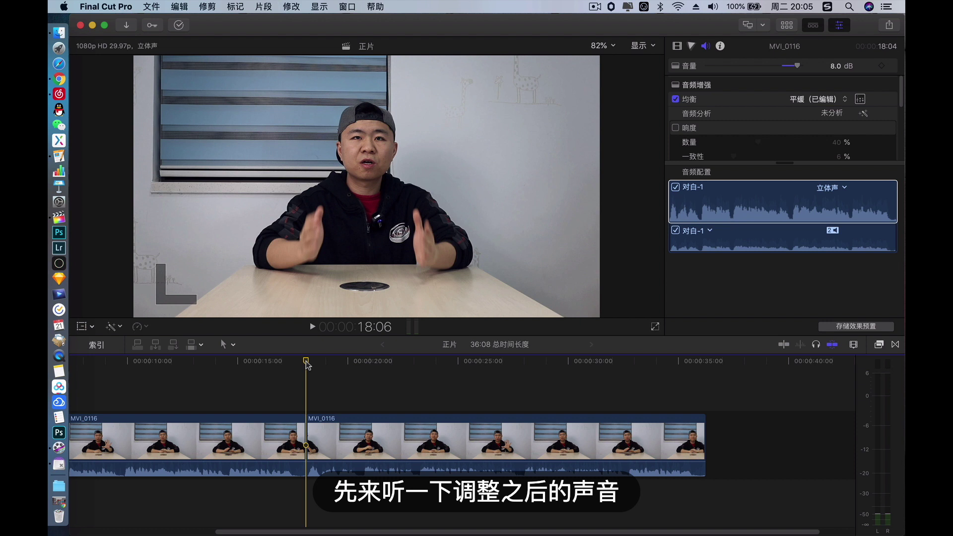
# Step: Play the EQ'd clip, then replay the original from the timeline start to compare
pyautogui.press('space')
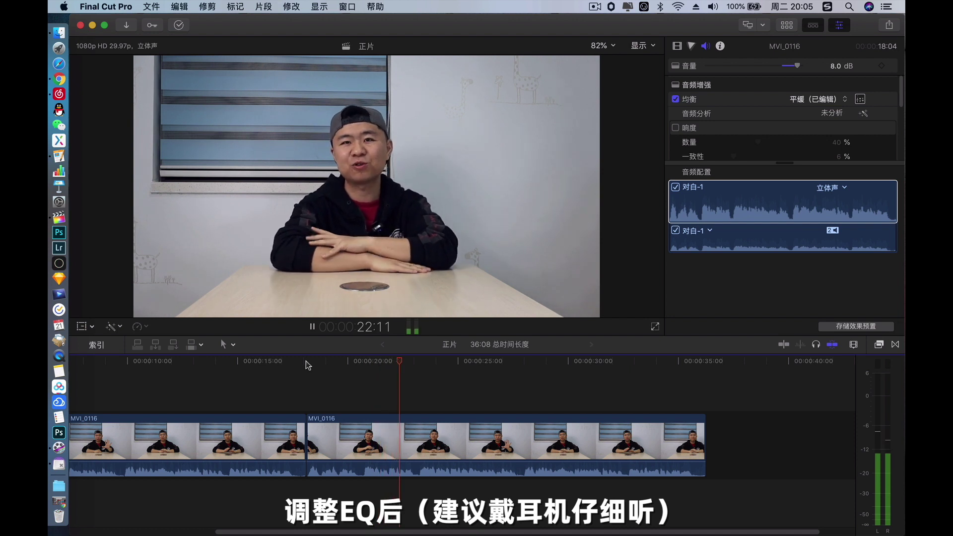
pyautogui.hscroll(-5, 306, 362)
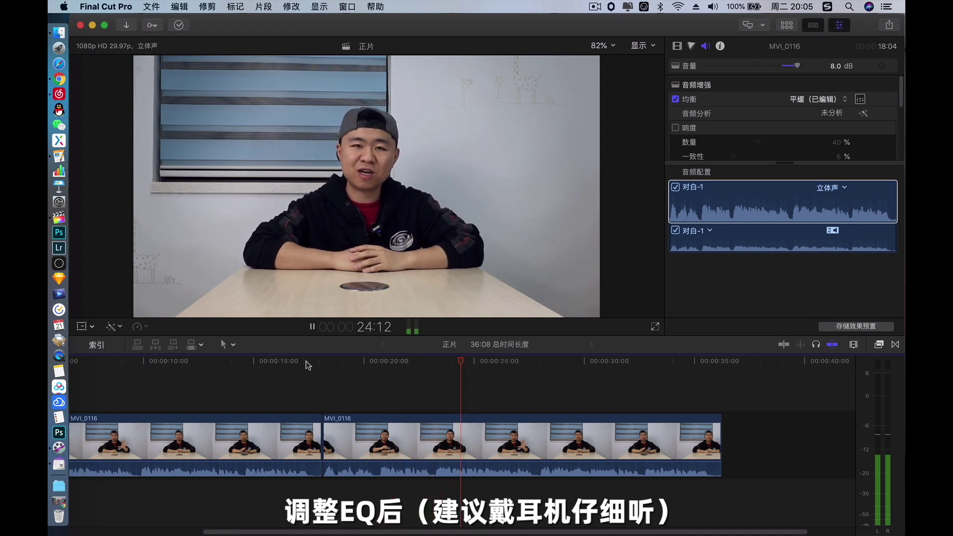
pyautogui.hscroll(-3, 306, 361)
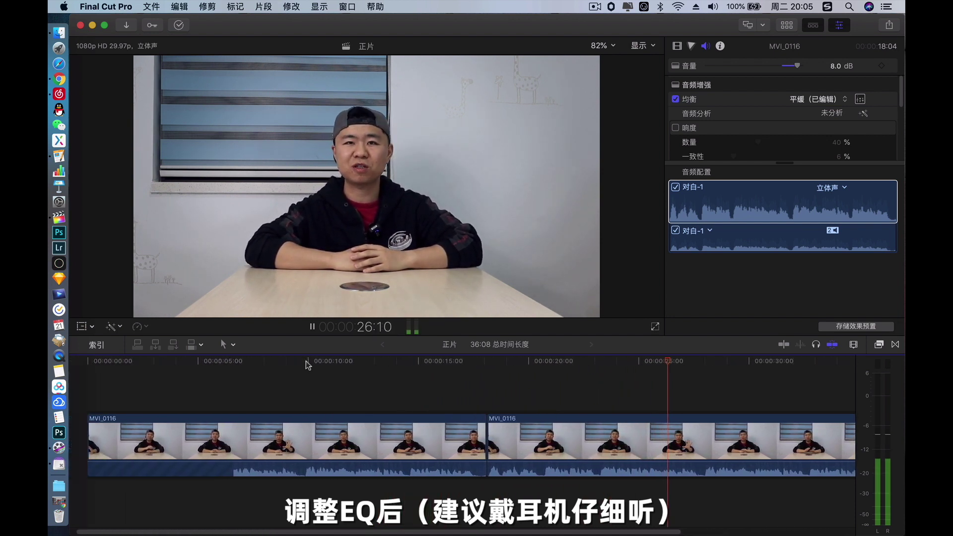
pyautogui.click(99, 365)
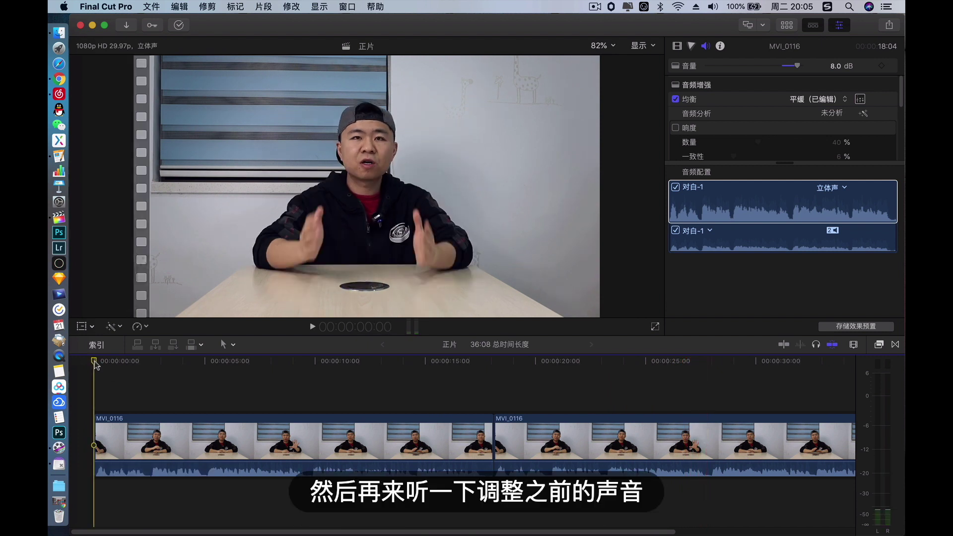
pyautogui.press('space')
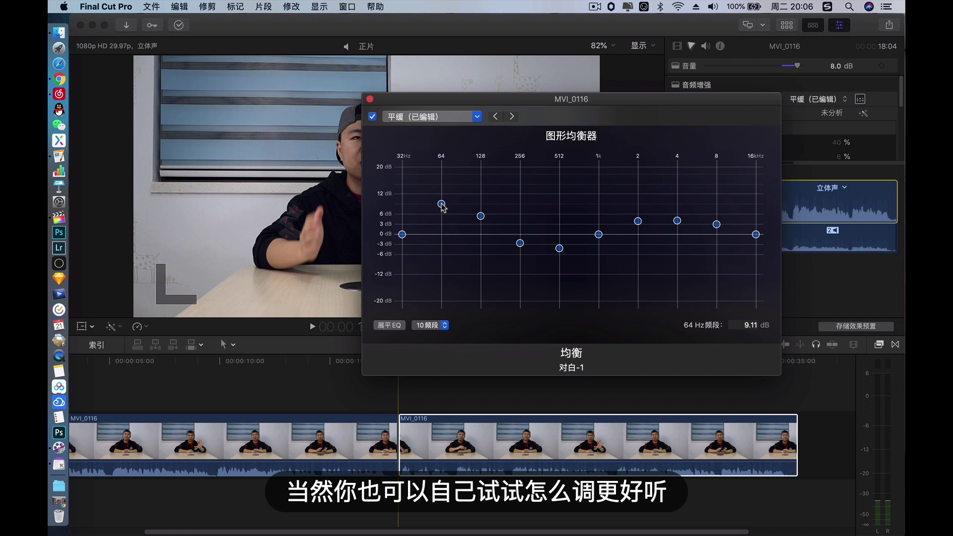
pyautogui.press('space')
# Step: Lower the 64 Hz band to about 7 dB, undo the last timeline edit, and close the equalizer
pyautogui.moveTo(441, 204)
pyautogui.mouseDown()
pyautogui.moveTo(461, 217)
pyautogui.moveTo(472, 204)
pyautogui.mouseUp()
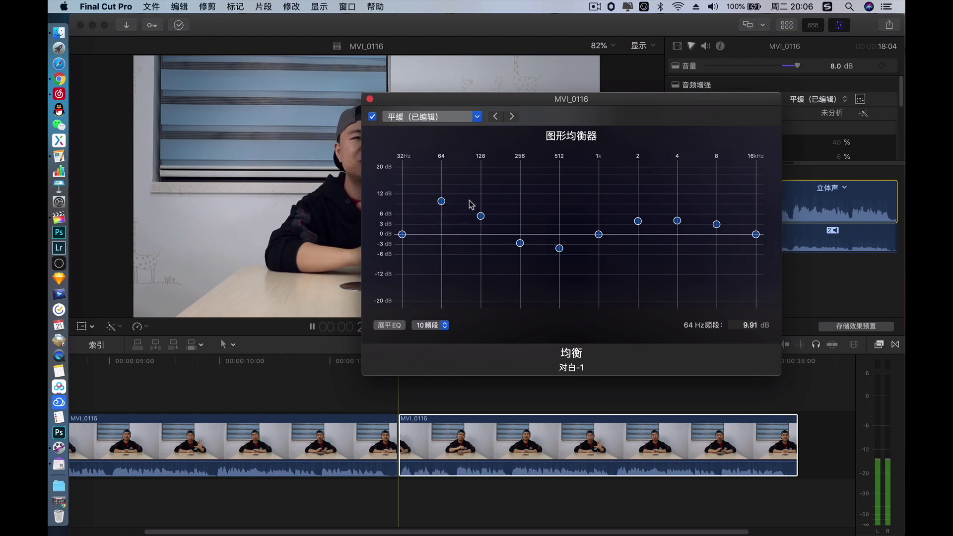
pyautogui.press('cmd+z')
pyautogui.press('space')
pyautogui.click(370, 99)
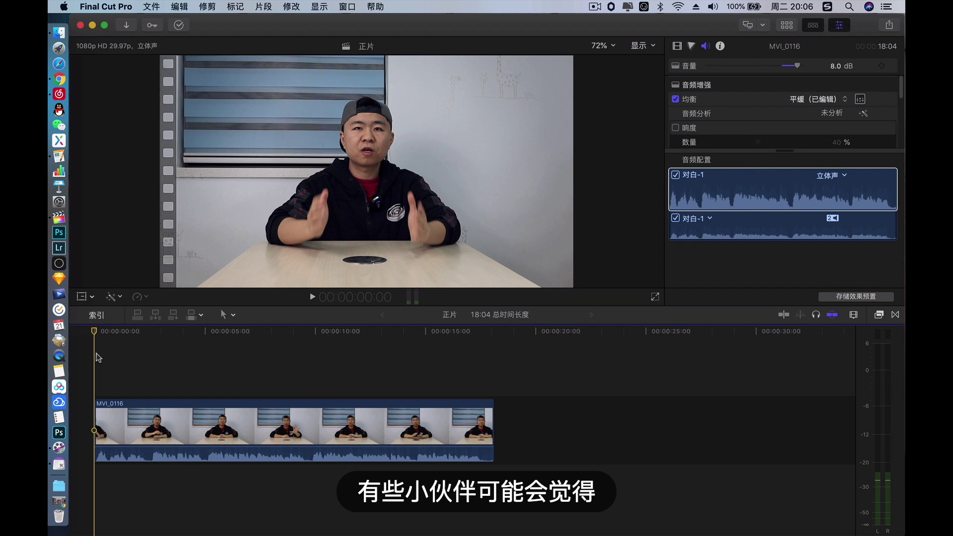
# Step: Show the library browser with the BGM event's background-music clip
pyautogui.click(786, 27)
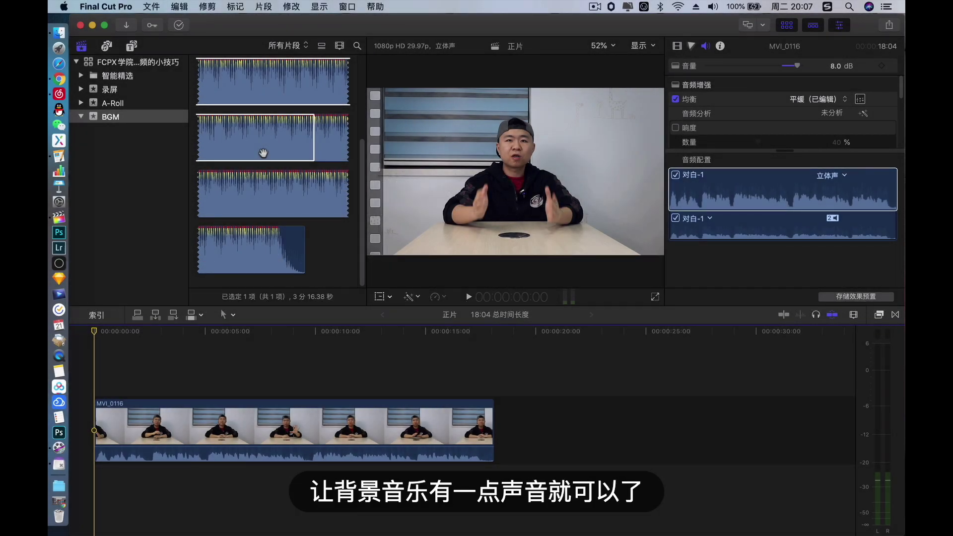
# Step: Play the voice clip and park the playhead at about four seconds
pyautogui.press('space')
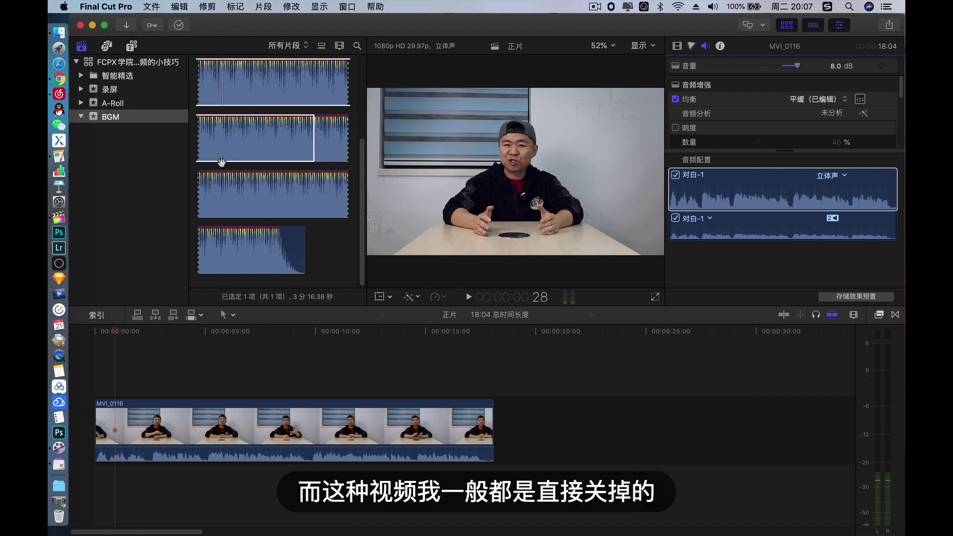
pyautogui.click(160, 387)
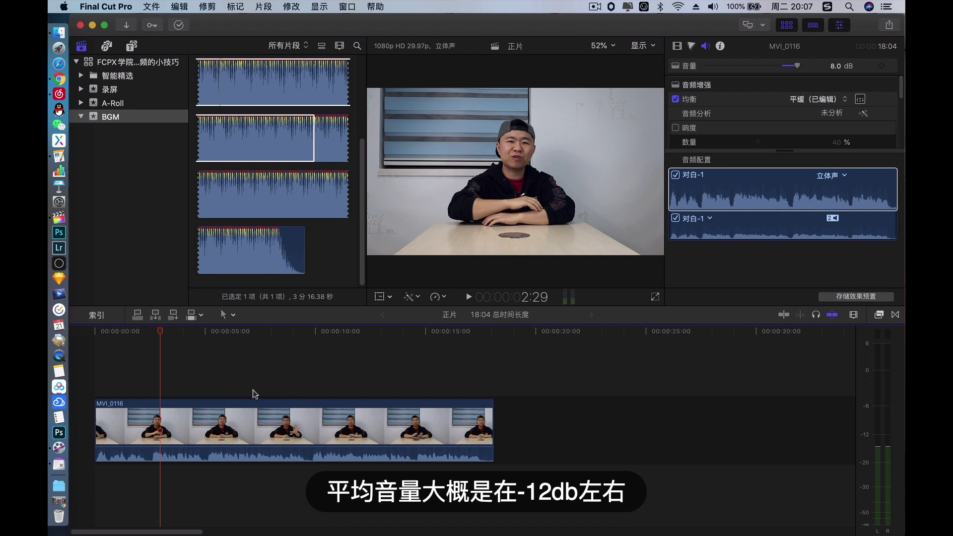
pyautogui.click(215, 381)
pyautogui.click(202, 370)
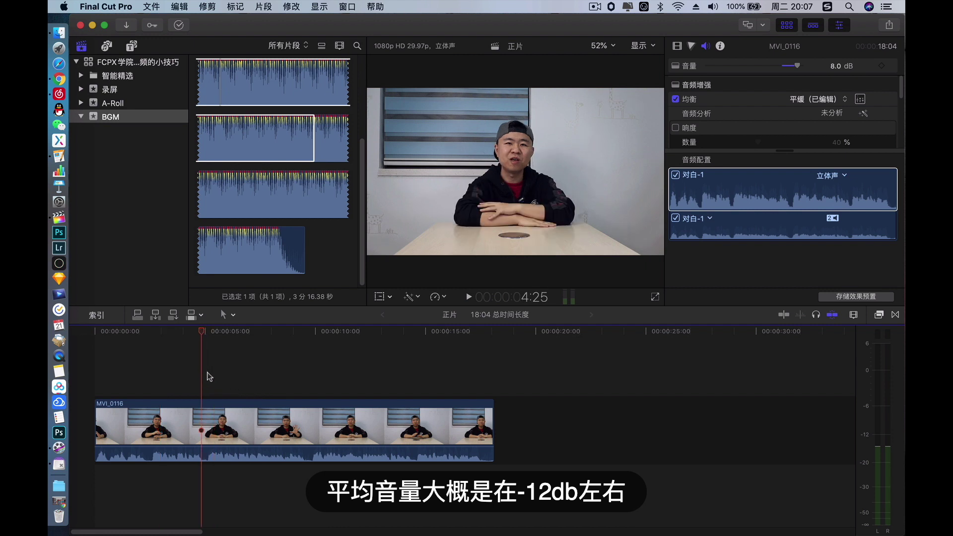
# Step: Add 'Dr. Dre - The Message (Instrumental Version)' under MVI_0116 at -29 dB and play it back
pyautogui.moveTo(207, 85); pyautogui.dragTo(124, 481)
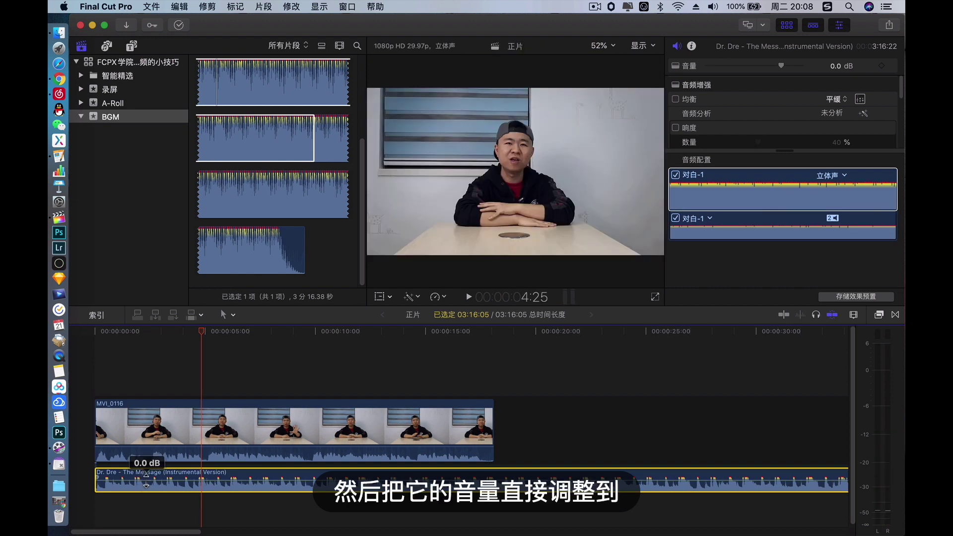
pyautogui.moveTo(145, 480); pyautogui.dragTo(156, 487)
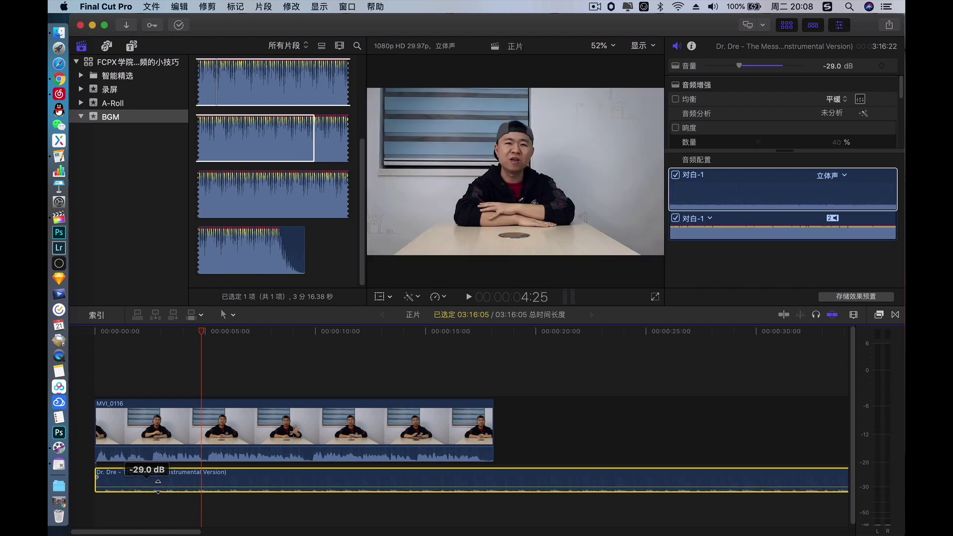
pyautogui.click(91, 370)
pyautogui.press('space')
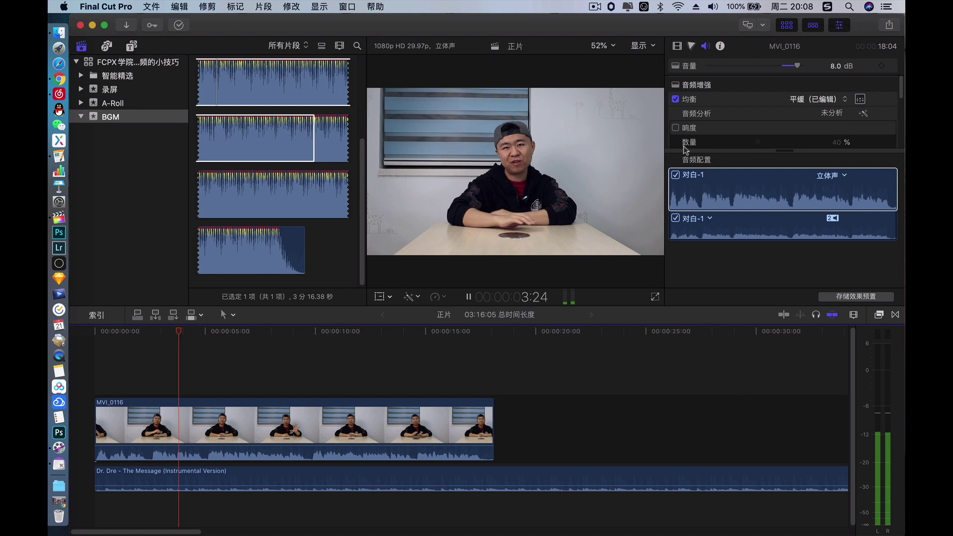
pyautogui.click(787, 24)
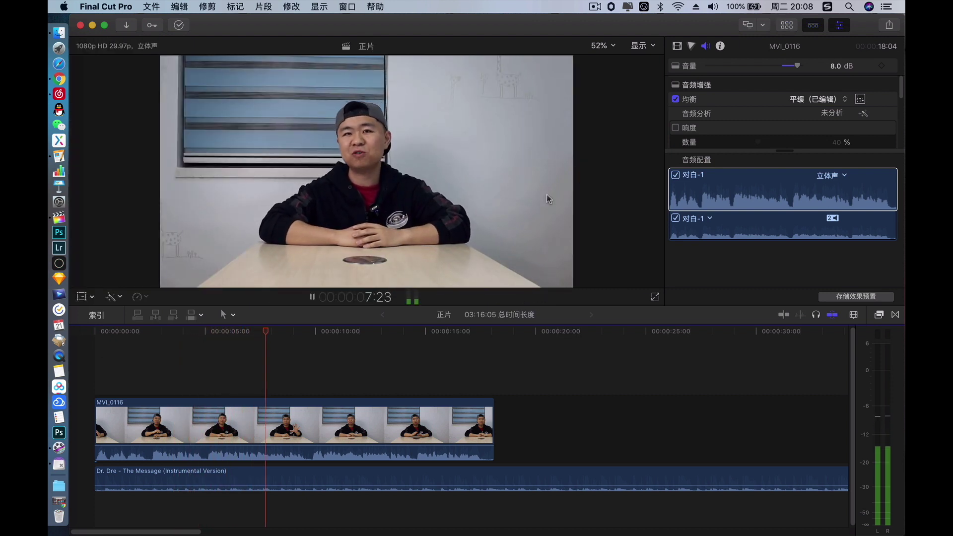
# Step: Stop the voice-and-music playback
pyautogui.press('space')
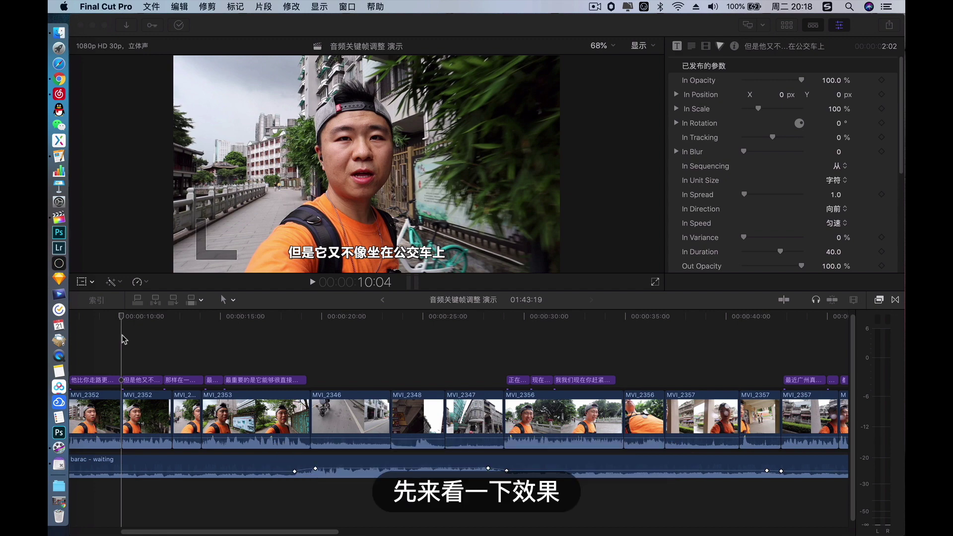
# Step: Play the 音频关键帧调整 演示 vlog to hear the finished music ducking
pyautogui.click(122, 336)
pyautogui.press('space')
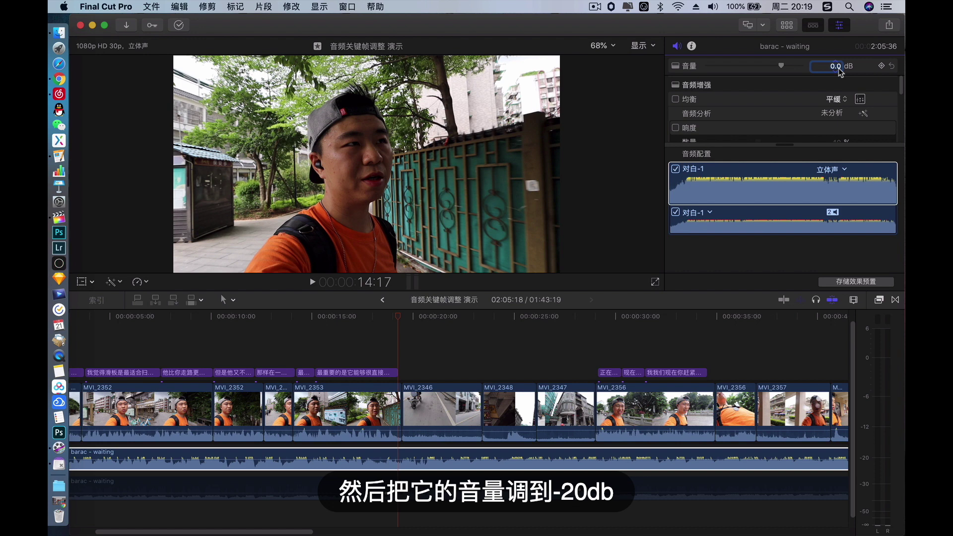
pyautogui.write('-20')
# Step: Set the barac - waiting music to -20 dB and add two keyframe pairs around the middle stretch
pyautogui.press('Return')
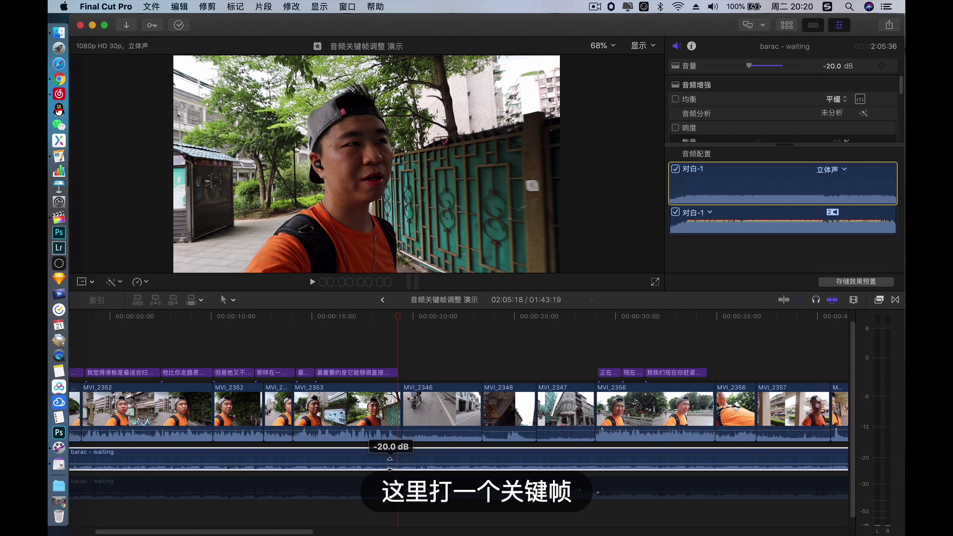
pyautogui.click(389, 464)
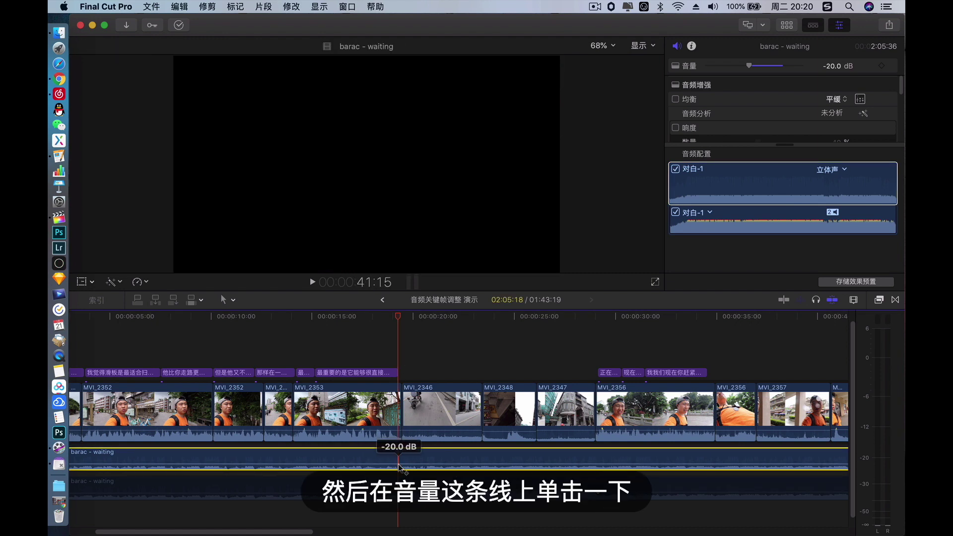
pyautogui.keyDown('alt'); pyautogui.click(395, 467); pyautogui.keyUp('alt')
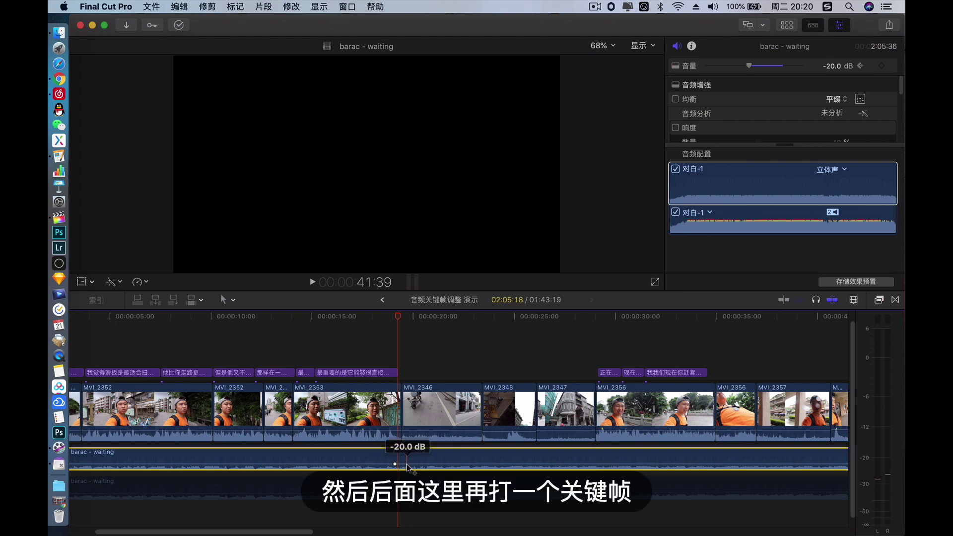
pyautogui.keyDown('alt'); pyautogui.click(409, 463); pyautogui.keyUp('alt')
pyautogui.click(579, 348)
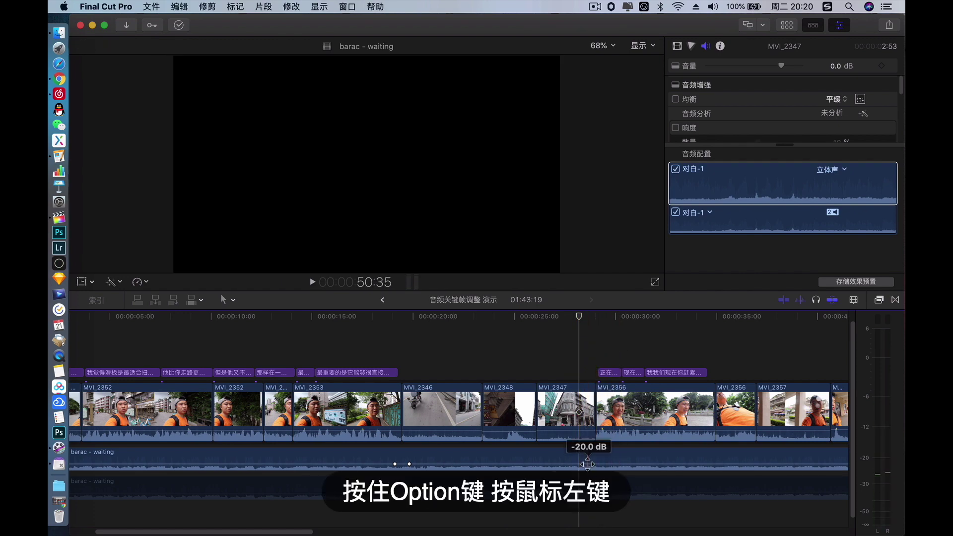
pyautogui.keyDown('alt'); pyautogui.click(587, 464); pyautogui.keyUp('alt')
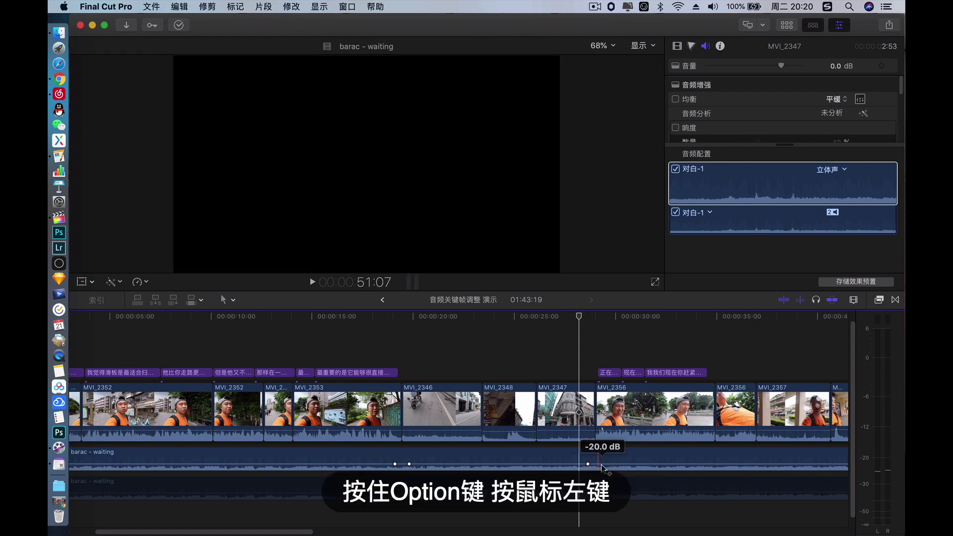
pyautogui.keyDown('alt'); pyautogui.click(602, 465); pyautogui.keyUp('alt')
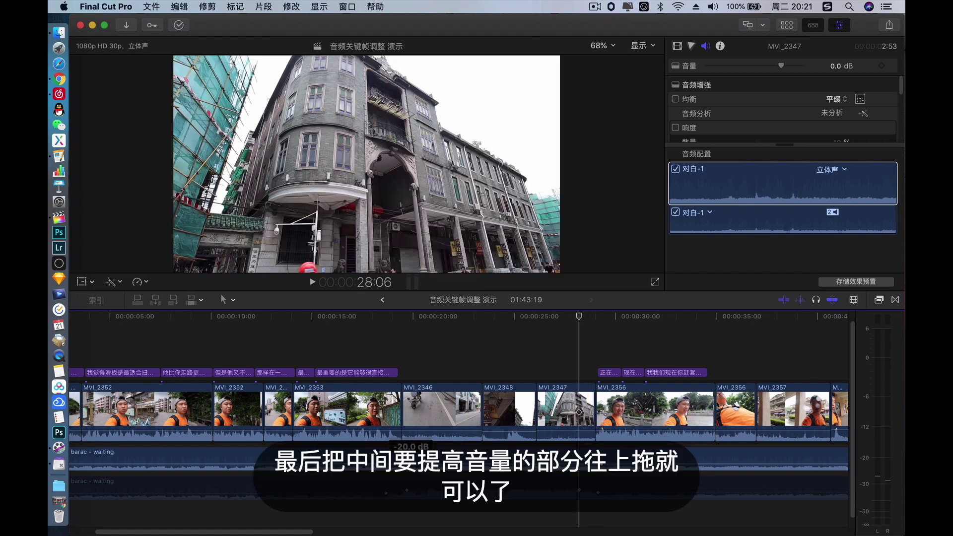
# Step: Raise the middle section's volume, then enter an exact value of about -4 dB in the inspector
pyautogui.moveTo(413, 491); pyautogui.dragTo(413, 485)
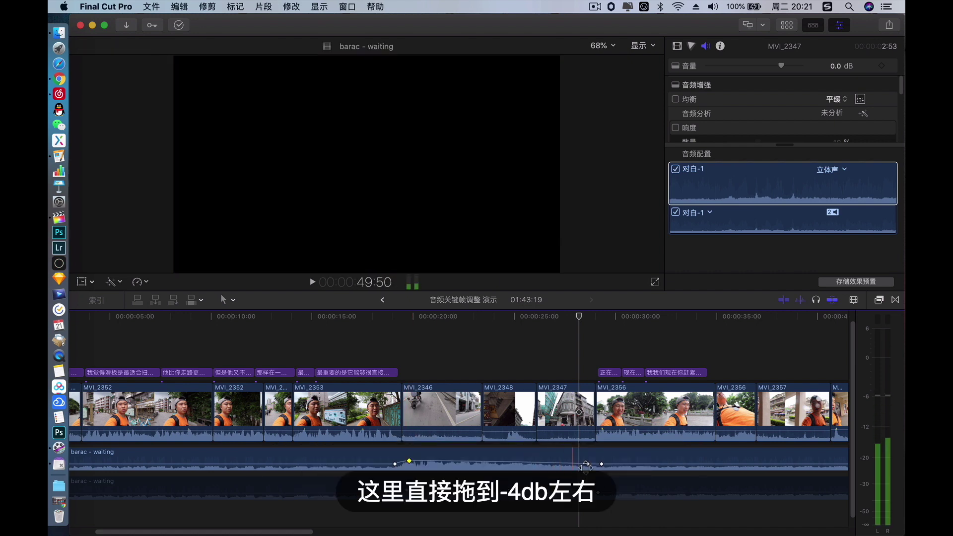
pyautogui.press('super+z')
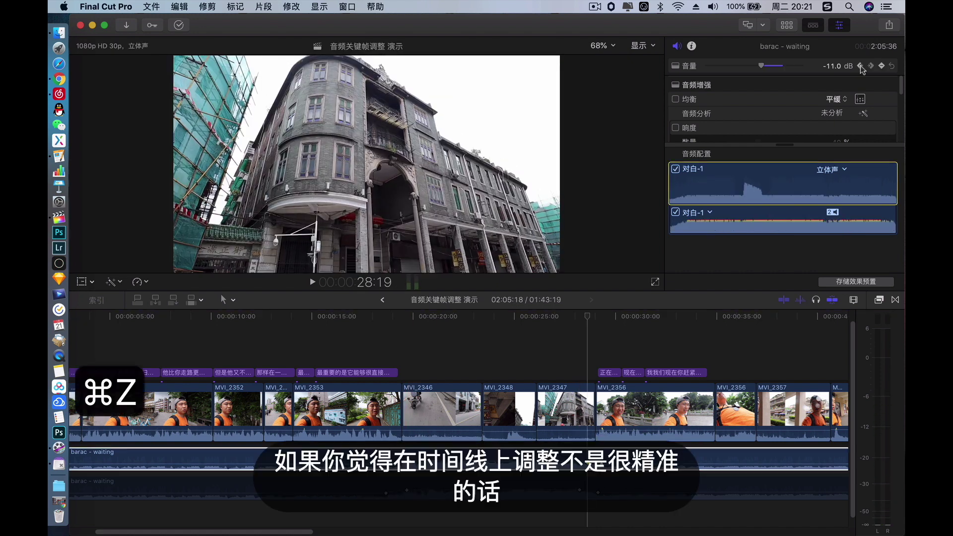
pyautogui.click(833, 66)
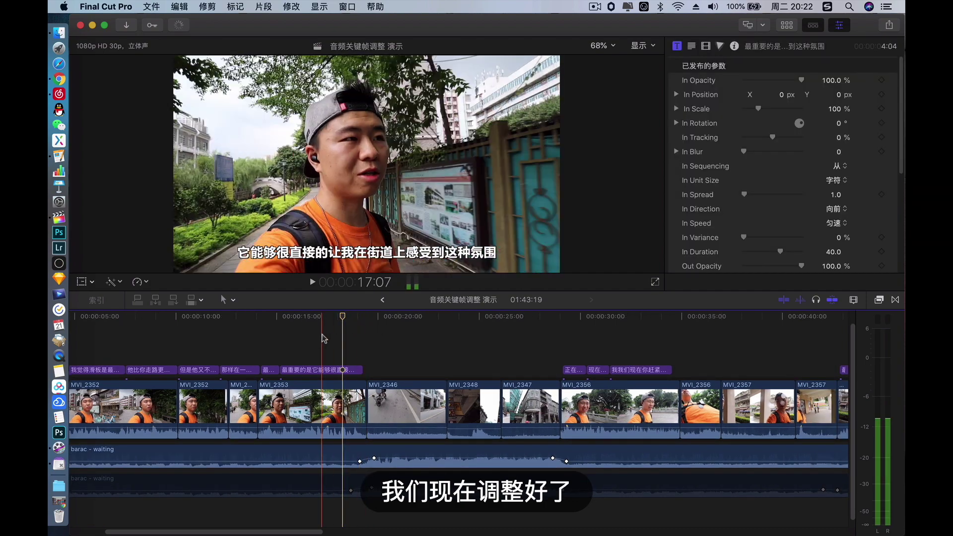
pyautogui.click(291, 336)
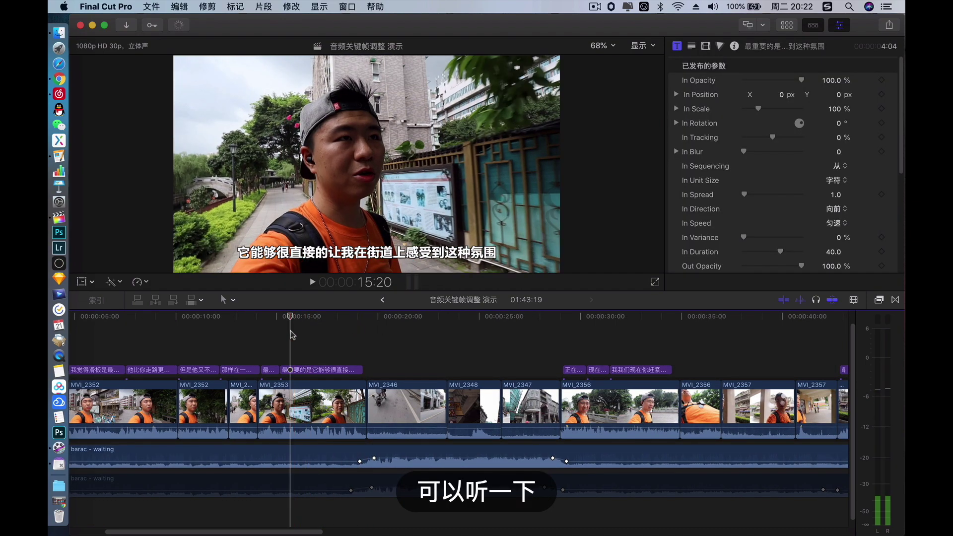
pyautogui.press('space')
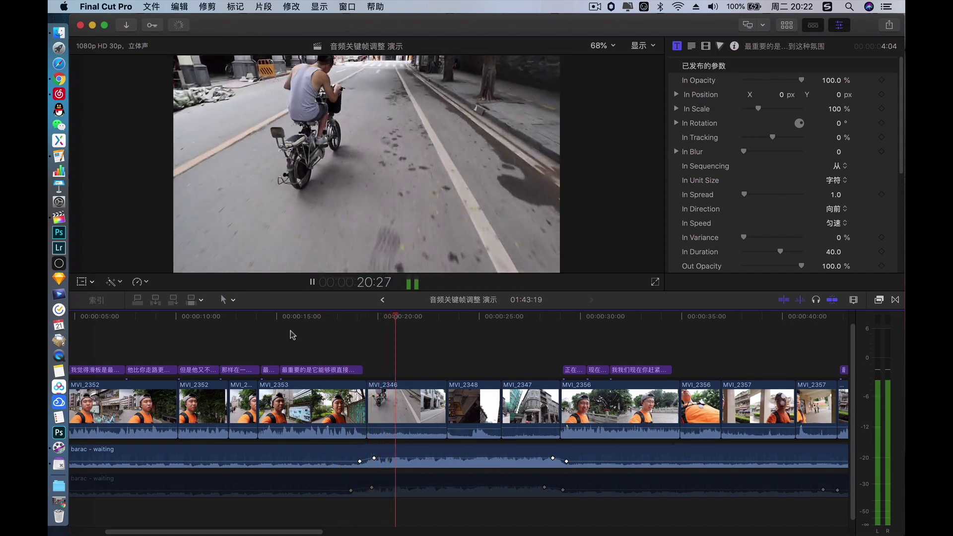
pyautogui.click(521, 329)
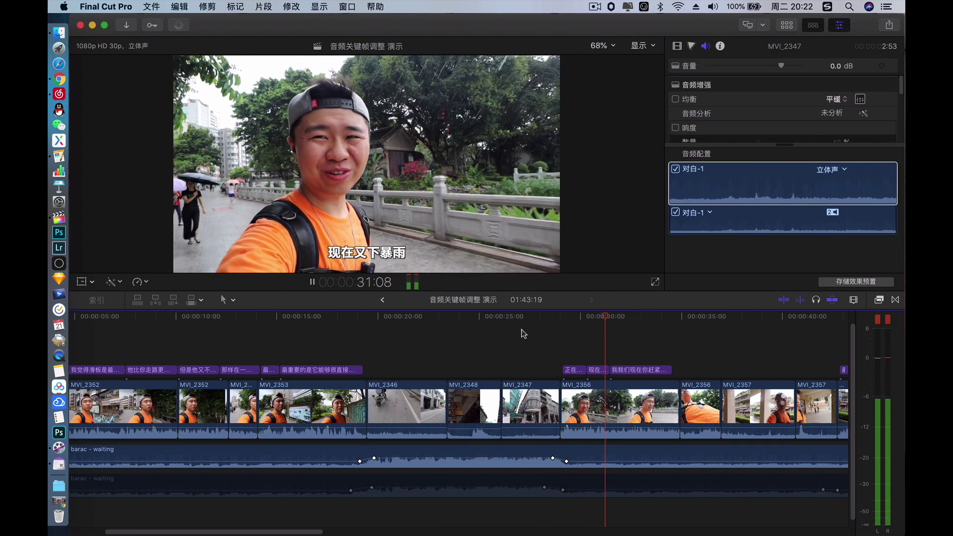
pyautogui.press('space')
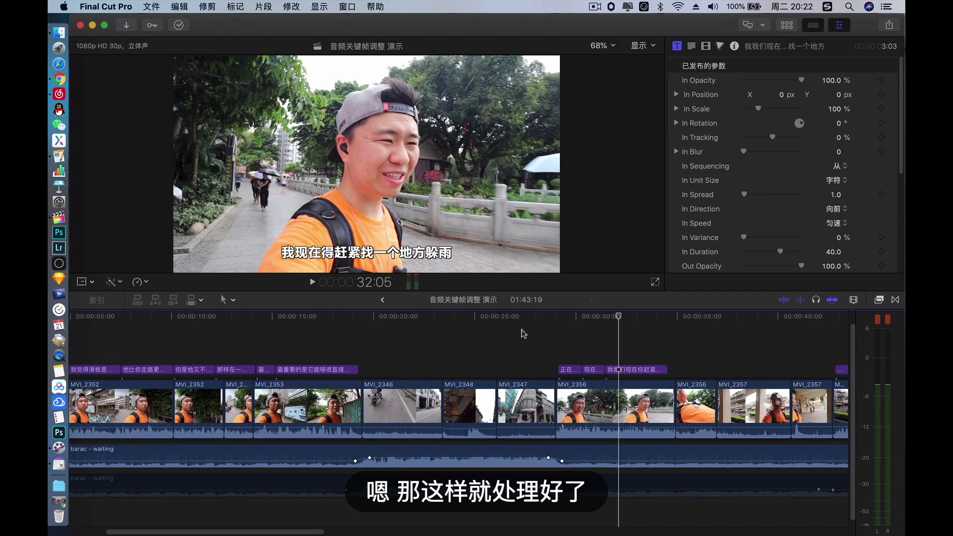